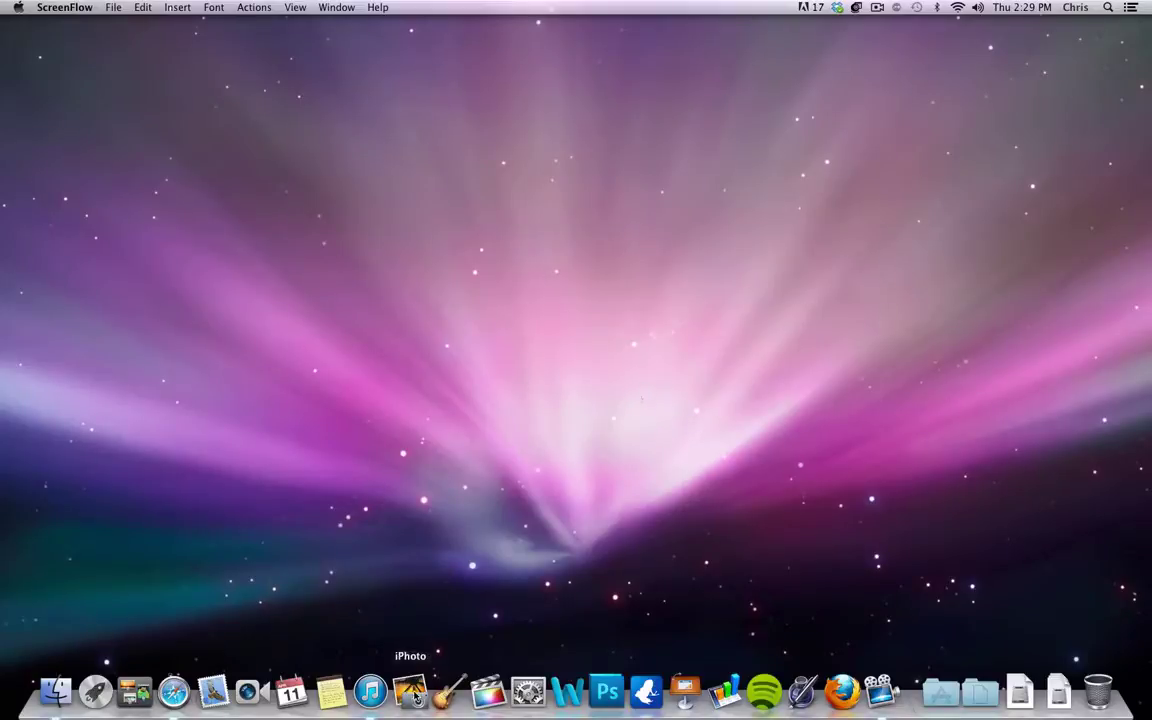
Launch iPhoto from the Dock to load the library, then view the iPhoto menu.
{"action": "left_click", "coordinate": [415, 695]}
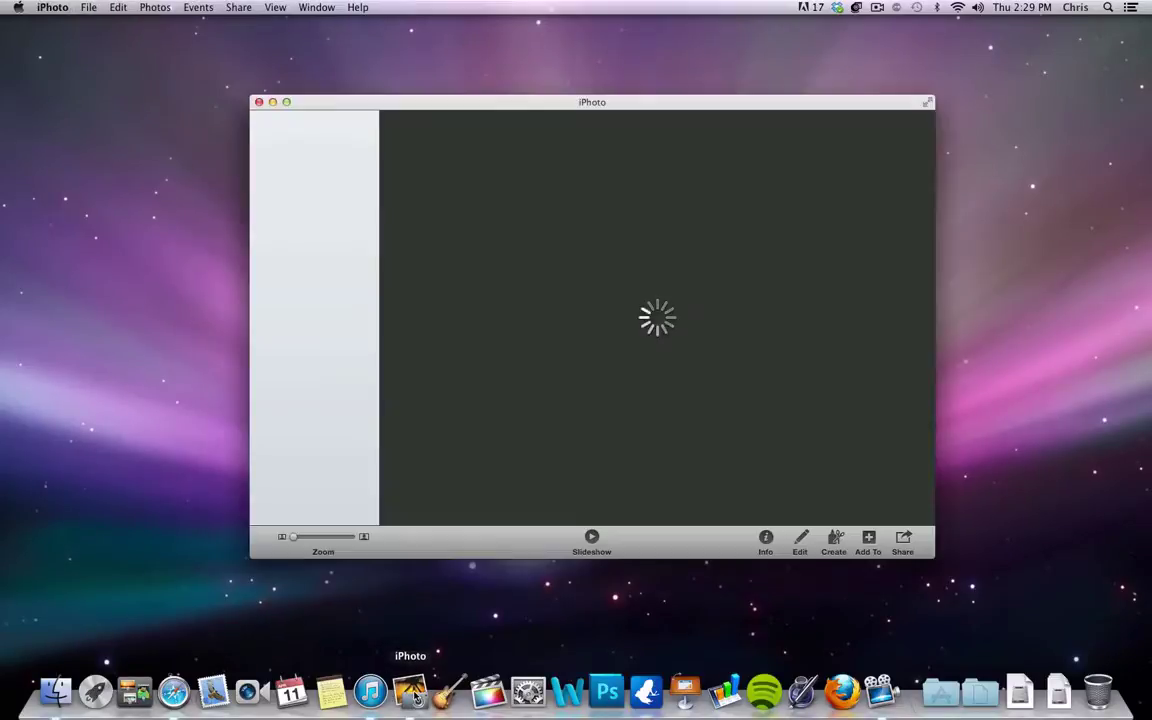
{"action": "left_click", "coordinate": [50, 7]}
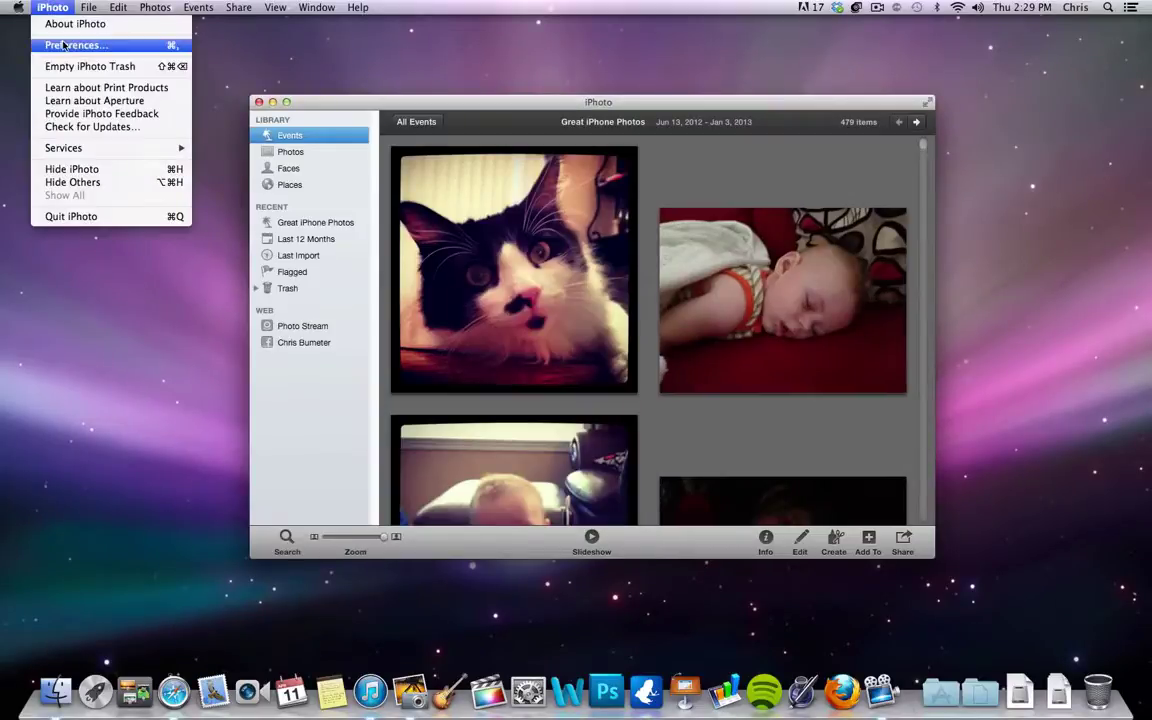
{"action": "left_click", "coordinate": [56, 44]}
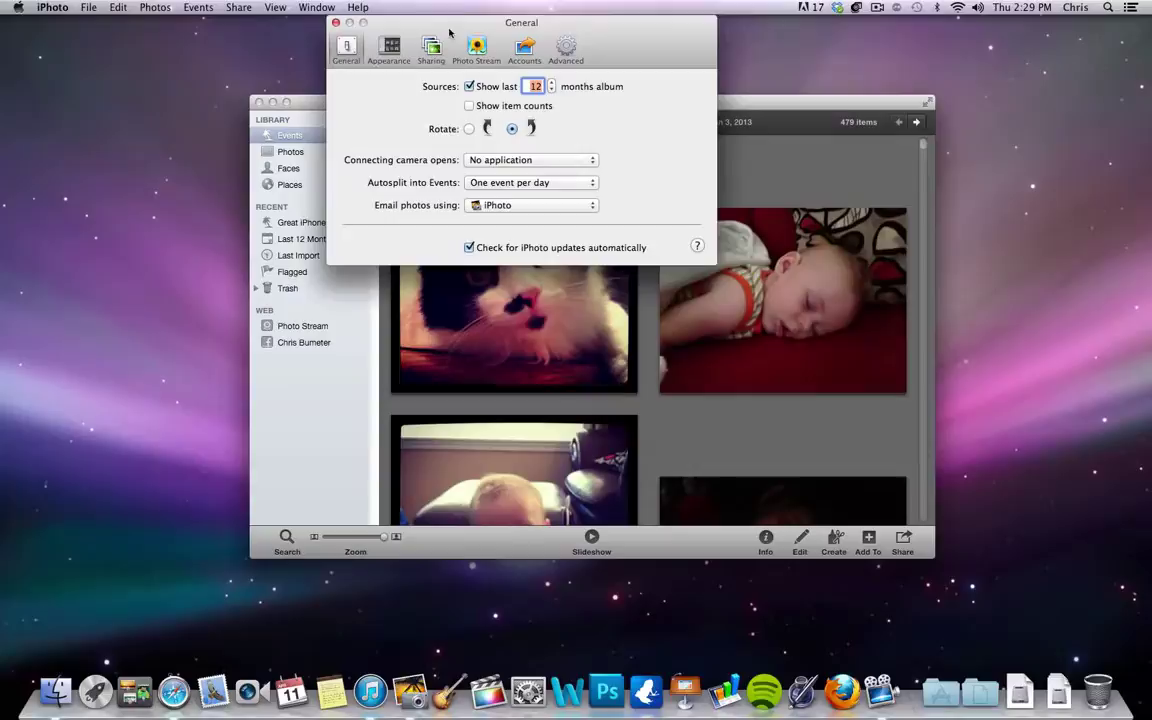
{"action": "left_click", "coordinate": [520, 48]}
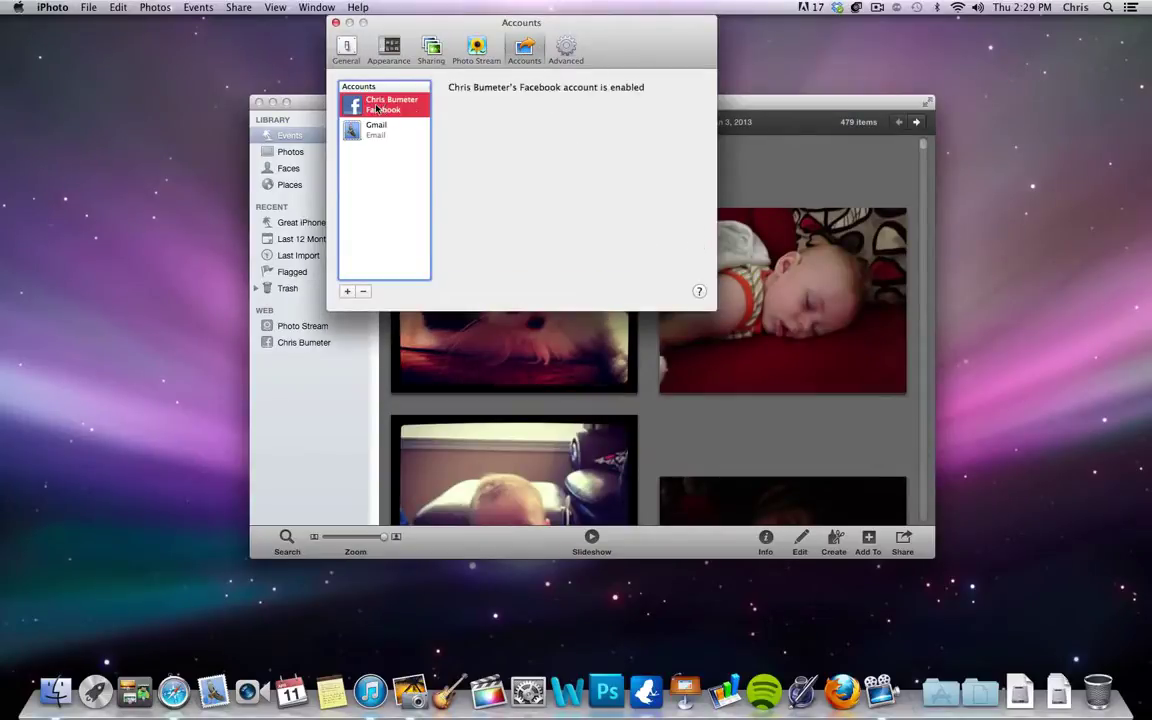
{"action": "left_click", "coordinate": [347, 292]}
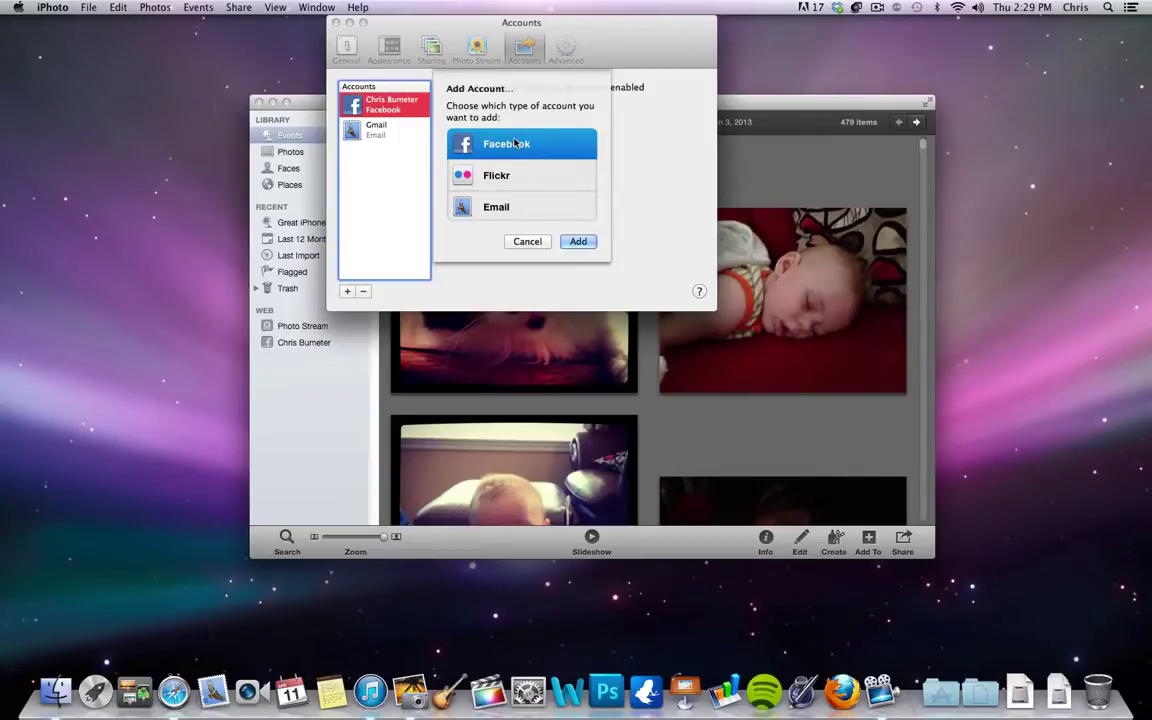
{"action": "left_click", "coordinate": [575, 242]}
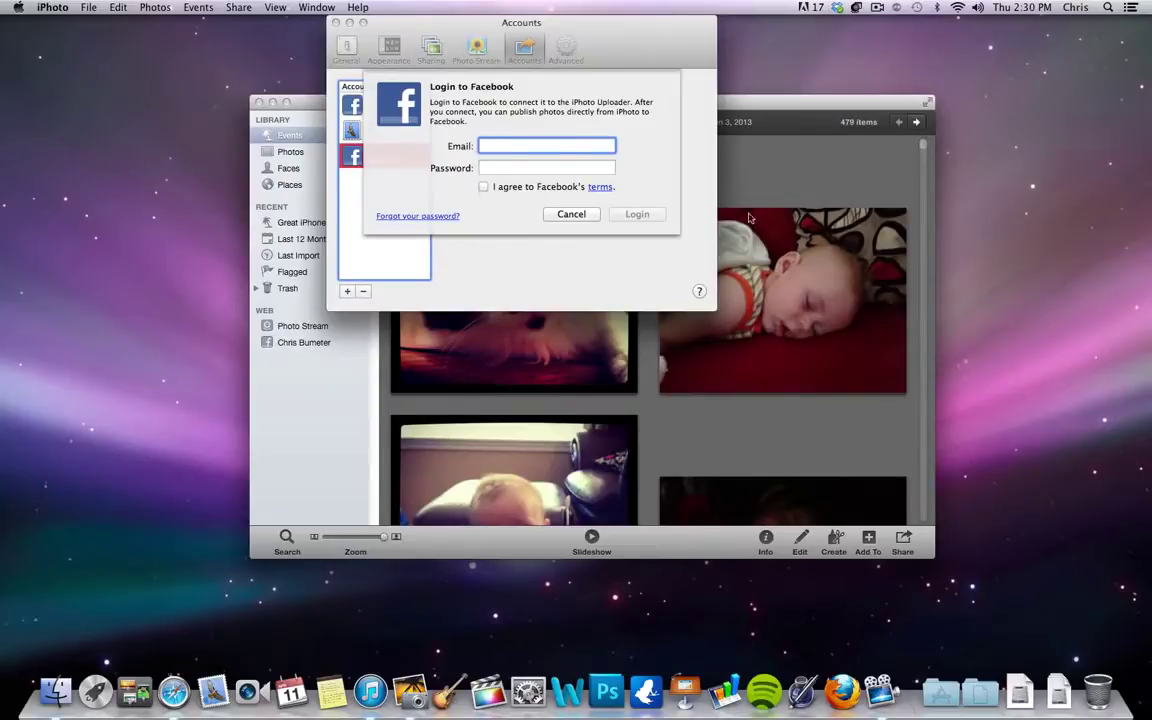
{"action": "left_click", "coordinate": [574, 216]}
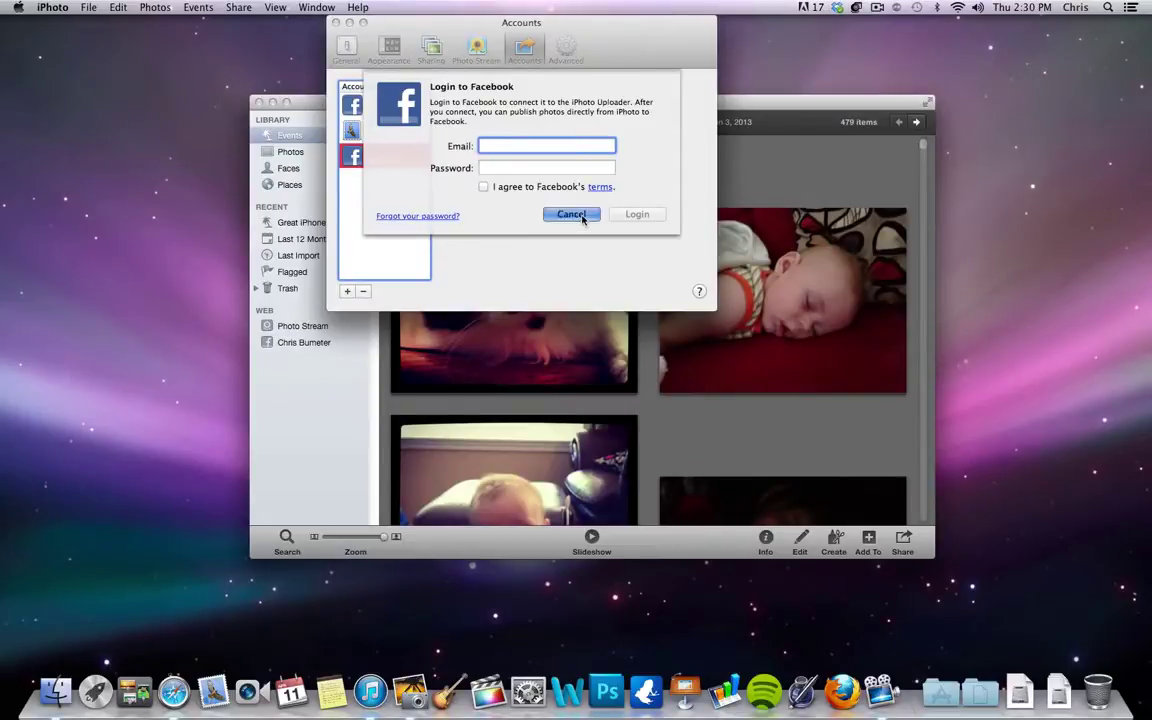
{"action": "left_click", "coordinate": [336, 23]}
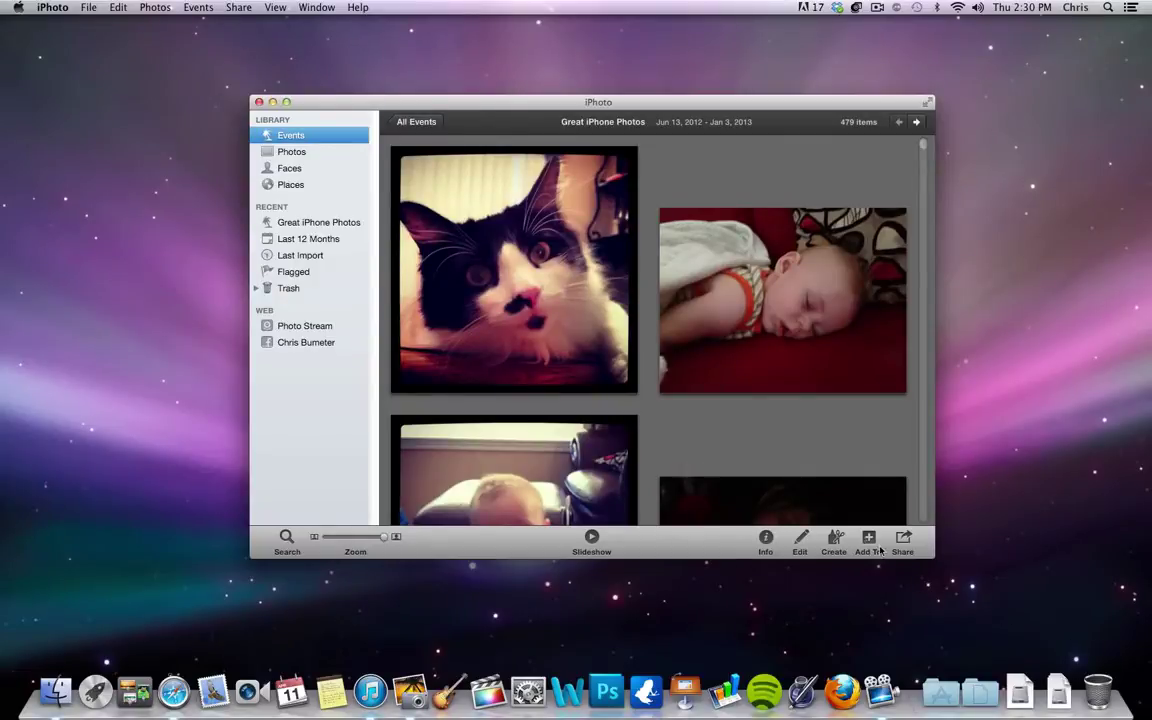
{"action": "left_click", "coordinate": [406, 121]}
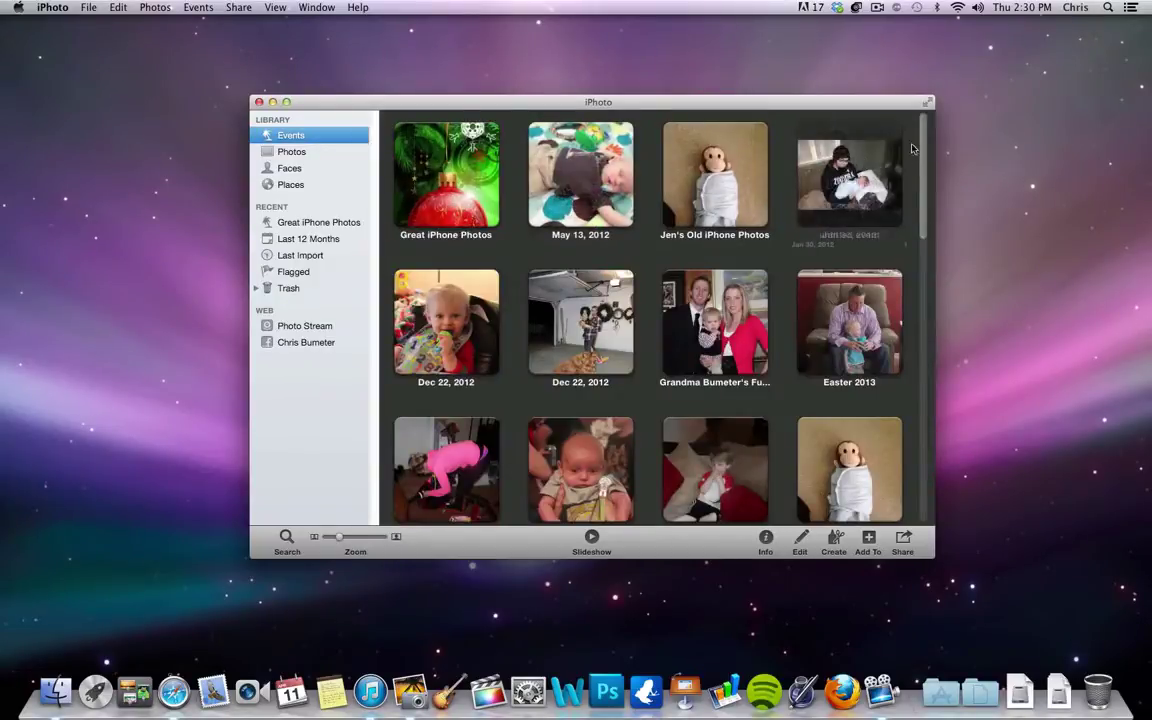
{"action": "scroll", "coordinate": [922, 150], "scroll_direction": "down", "scroll_amount": 8}
{"action": "scroll", "coordinate": [922, 150], "scroll_direction": "up", "scroll_amount": 8}
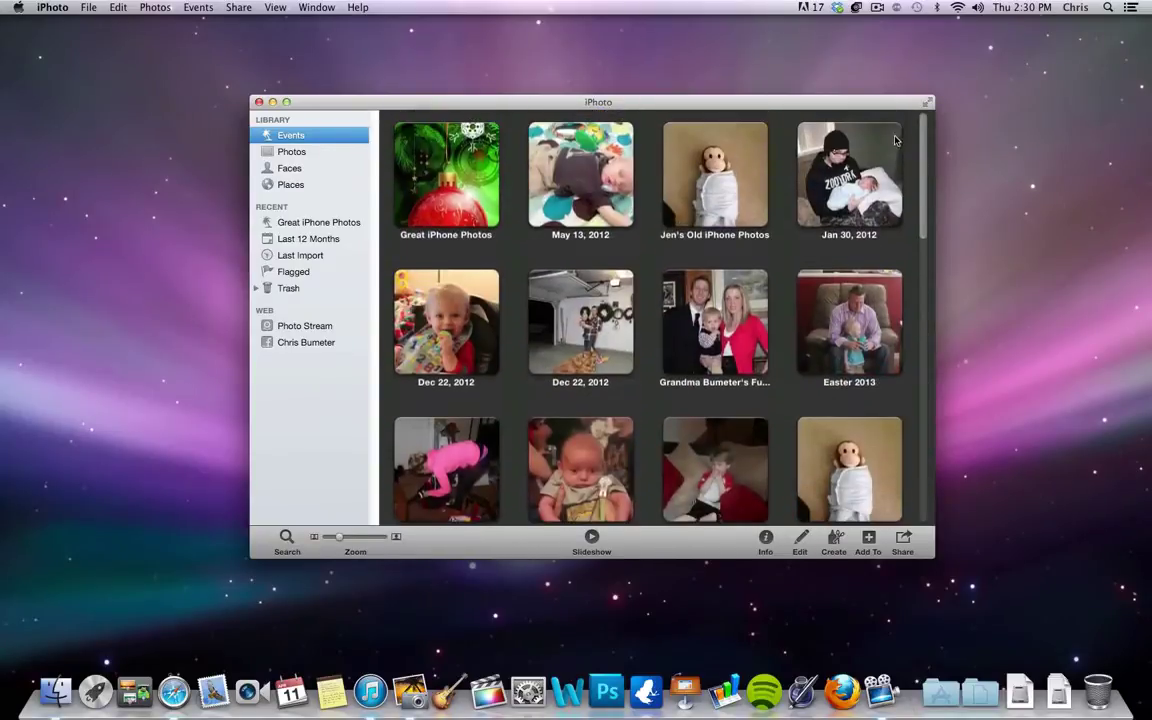
{"action": "double_click", "coordinate": [480, 180]}
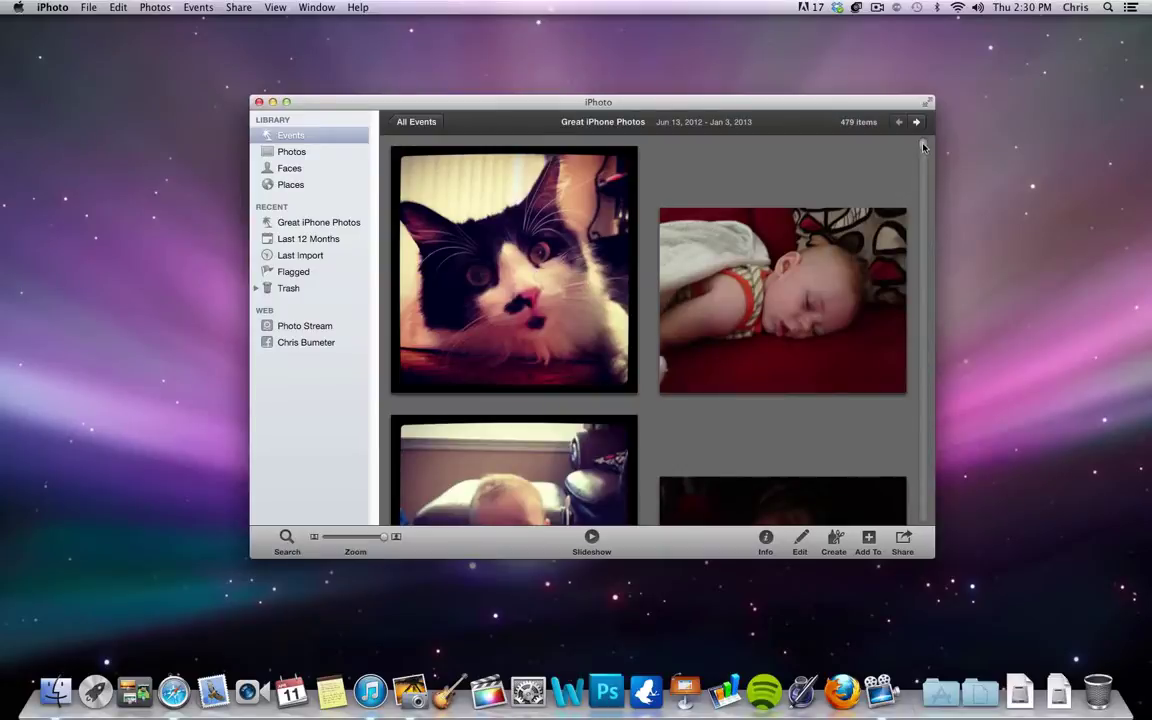
Try selecting the cat and car-seat baby photos, including a drag selection, then deselect the cat.
{"action": "scroll", "coordinate": [923, 212], "scroll_direction": "down", "scroll_amount": 3}
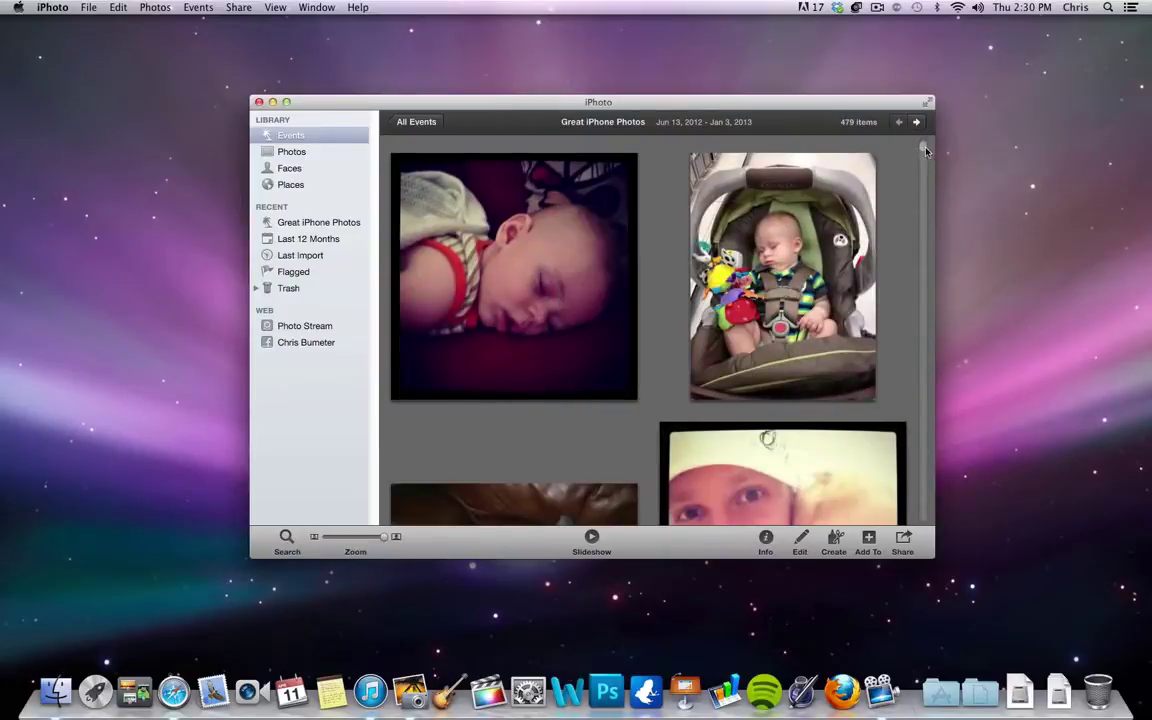
{"action": "scroll", "coordinate": [560, 300], "scroll_direction": "up", "scroll_amount": 3}
{"action": "left_click", "coordinate": [500, 270]}
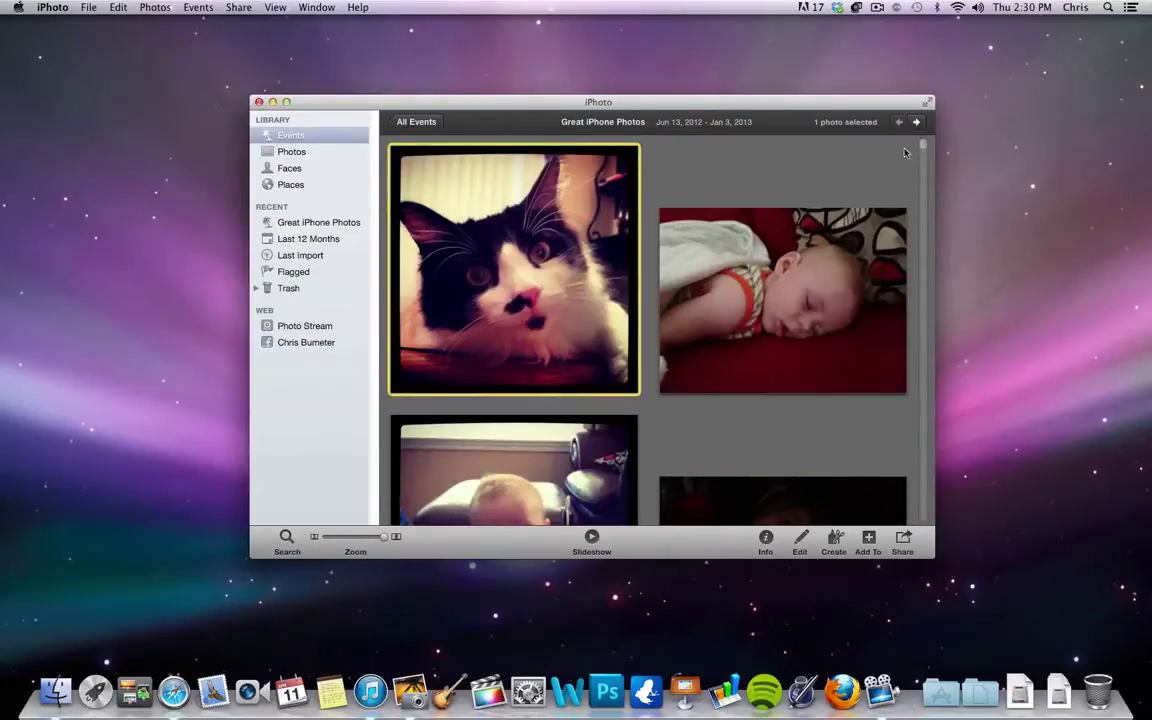
{"action": "scroll", "coordinate": [921, 147], "scroll_direction": "down", "scroll_amount": 3}
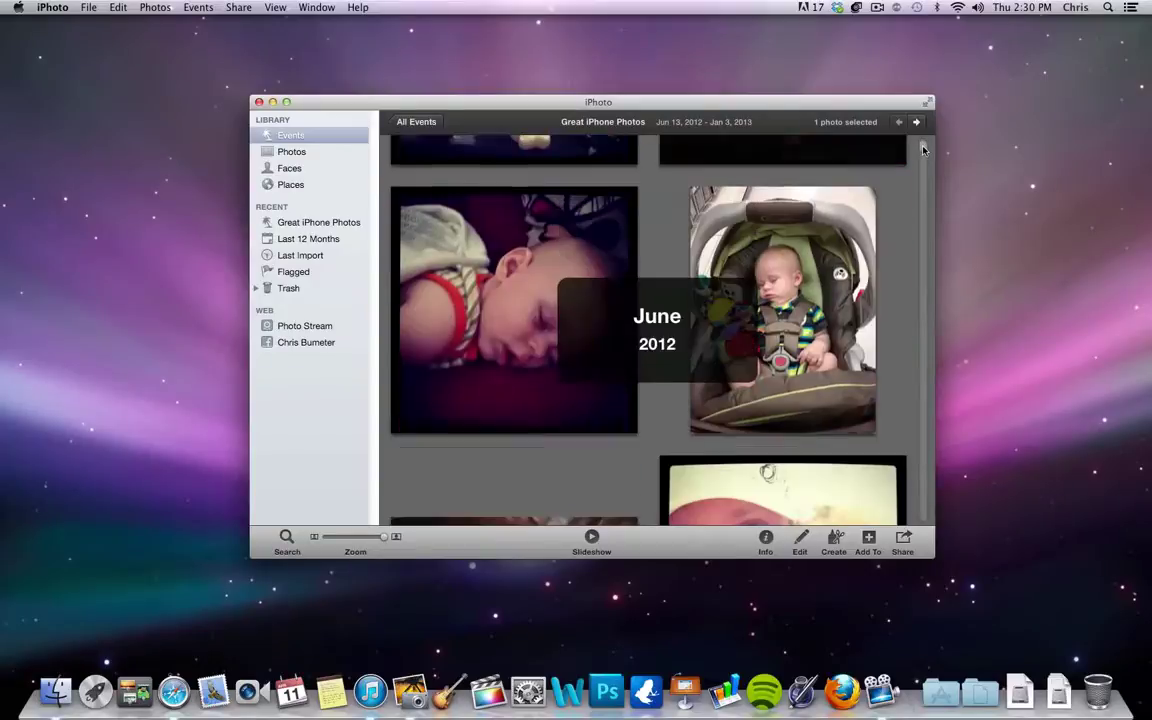
{"action": "left_click", "coordinate": [740, 178], "text": "super"}
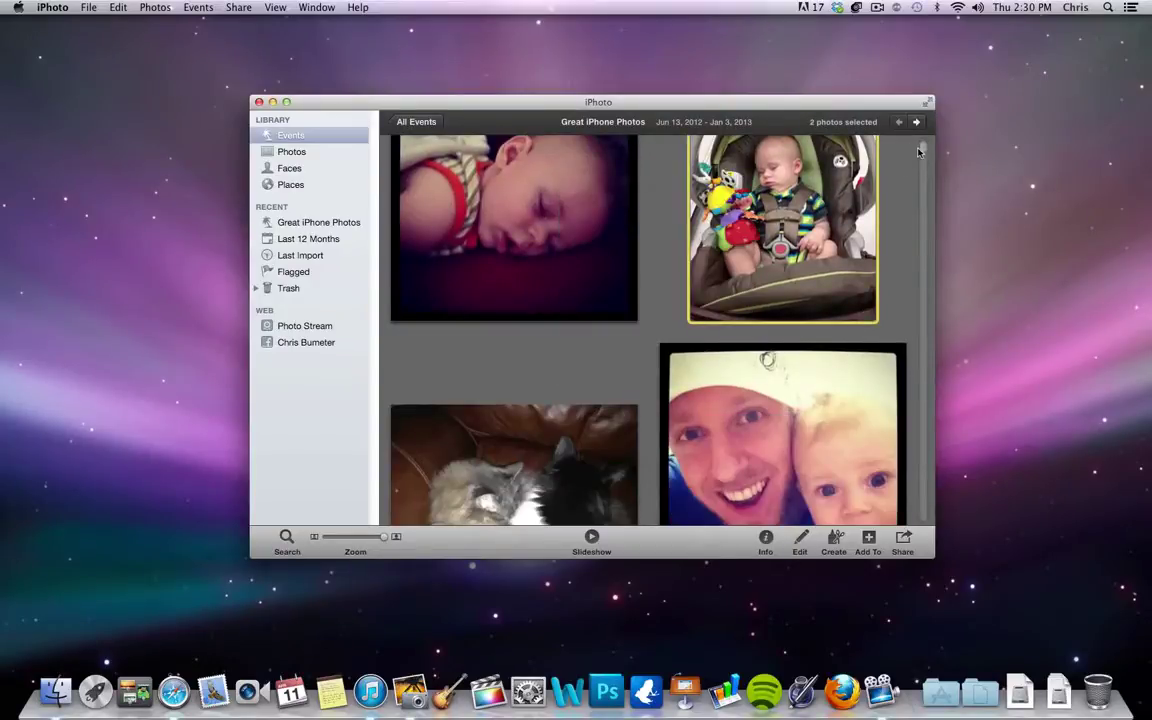
{"action": "scroll", "coordinate": [921, 150], "scroll_direction": "up", "scroll_amount": 5}
{"action": "scroll", "coordinate": [925, 148], "scroll_direction": "down", "scroll_amount": 3}
{"action": "scroll", "coordinate": [925, 148], "scroll_direction": "up", "scroll_amount": 3}
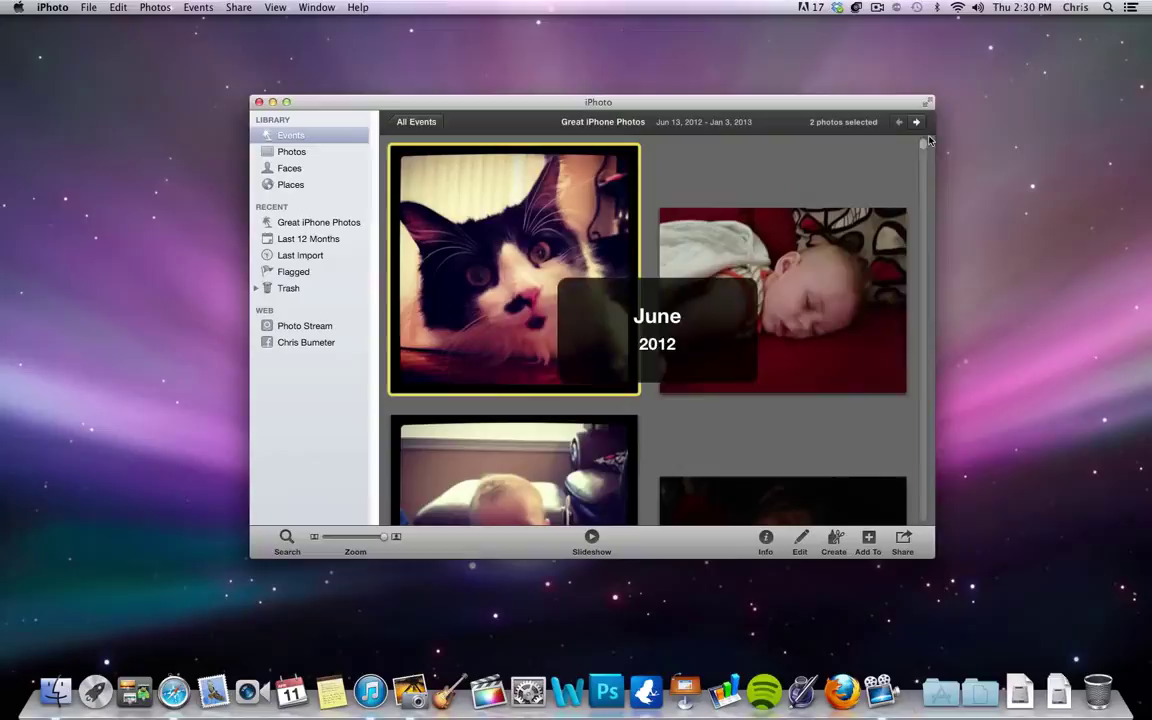
{"action": "left_click_drag", "start_coordinate": [719, 170], "coordinate": [760, 180]}
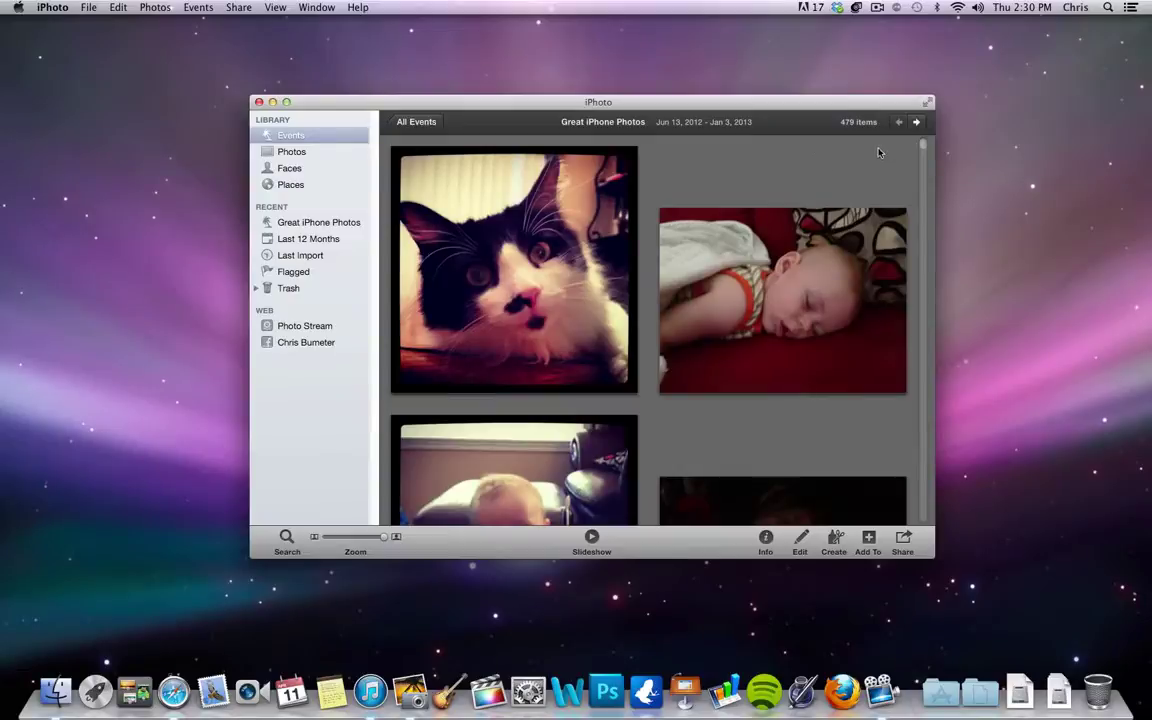
{"action": "left_click_drag", "start_coordinate": [879, 152], "coordinate": [823, 159]}
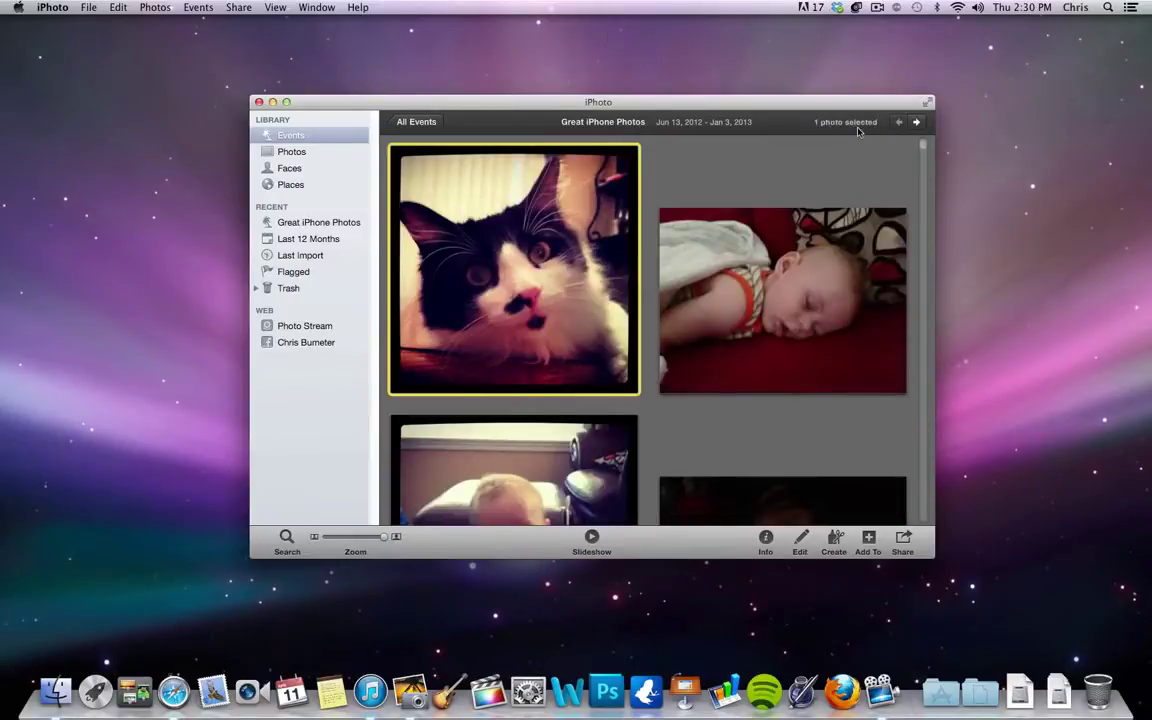
{"action": "left_click", "coordinate": [823, 159]}
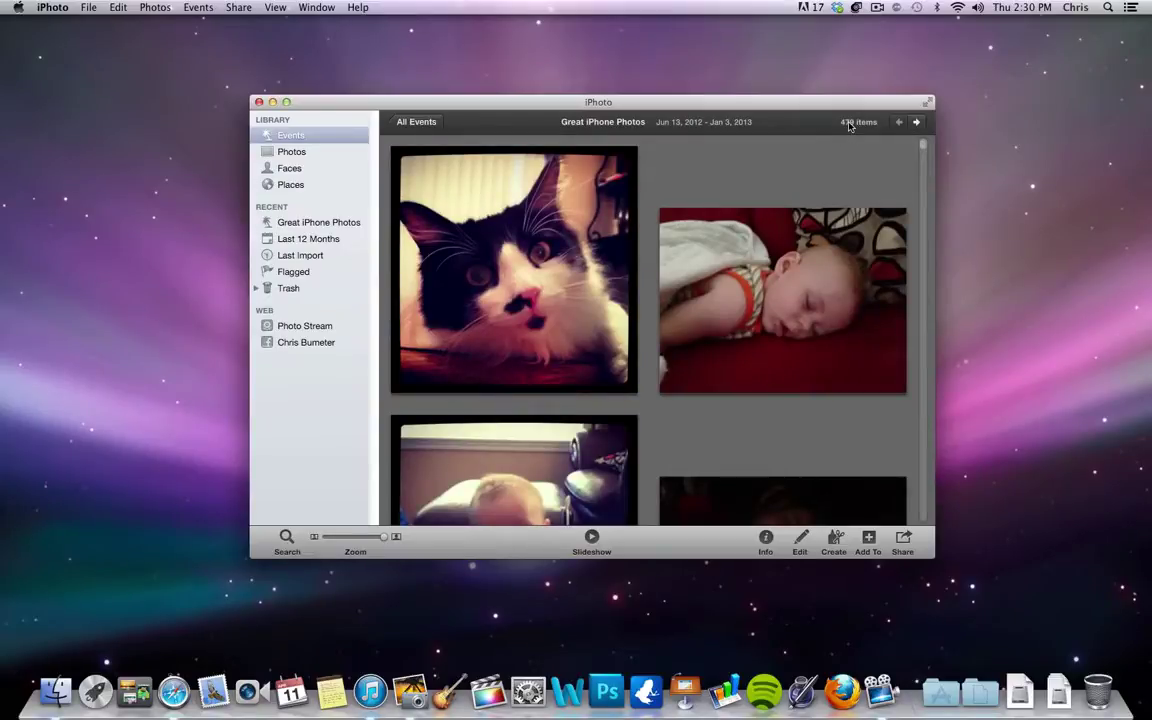
Select all 479 event photos with Cmd+A, deselect them all, and return to the top.
{"action": "left_click", "coordinate": [511, 190]}
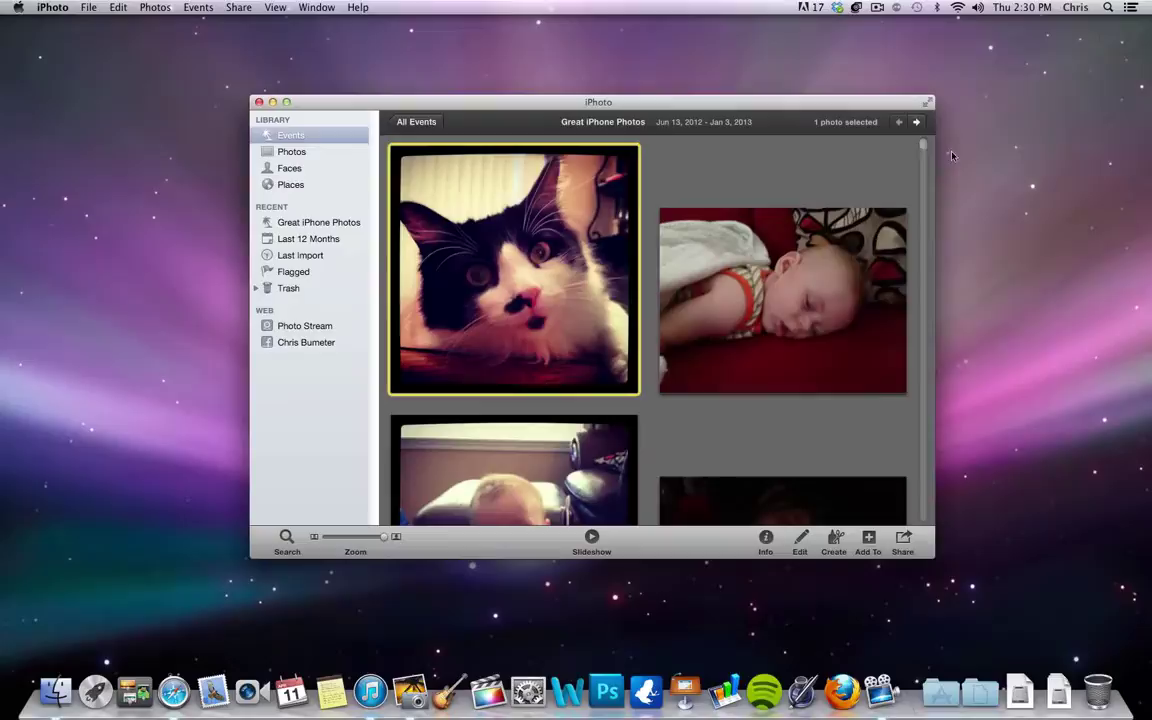
{"action": "scroll", "coordinate": [832, 330], "scroll_direction": "down", "scroll_amount": 15}
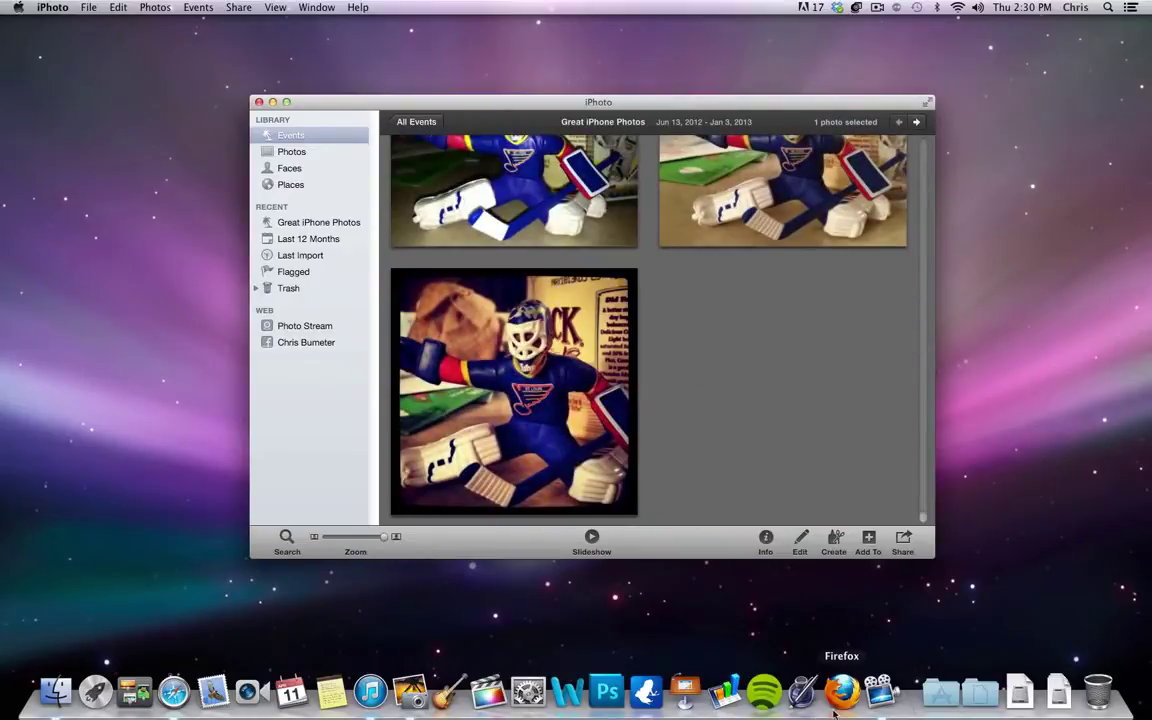
{"action": "key", "text": "super+a"}
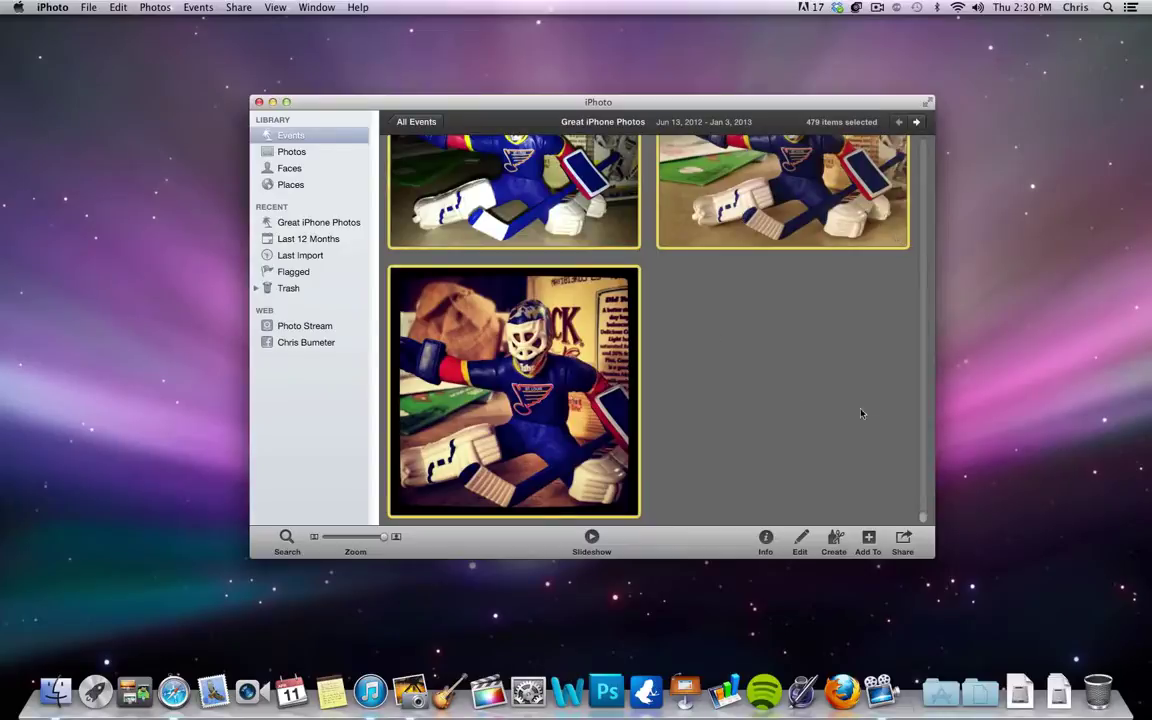
{"action": "key", "text": "super+shift+a"}
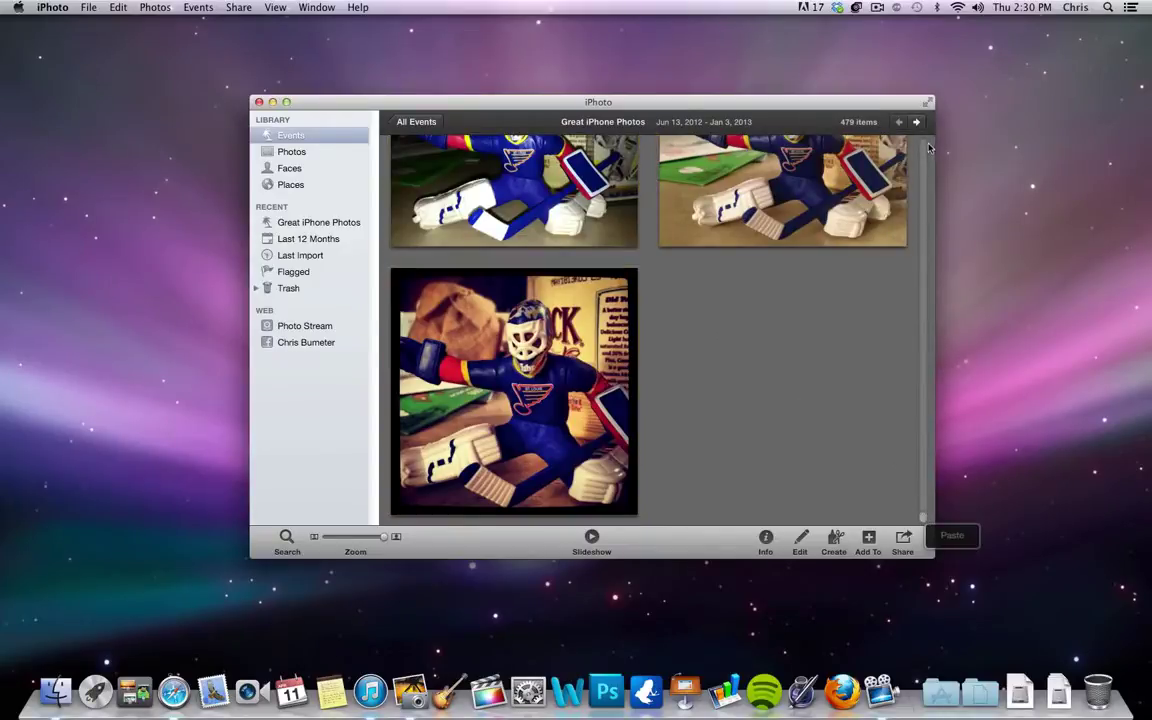
{"action": "scroll", "coordinate": [924, 515], "scroll_direction": "up", "scroll_amount": 5}
{"action": "scroll", "coordinate": [833, 459], "scroll_direction": "up", "scroll_amount": 15}
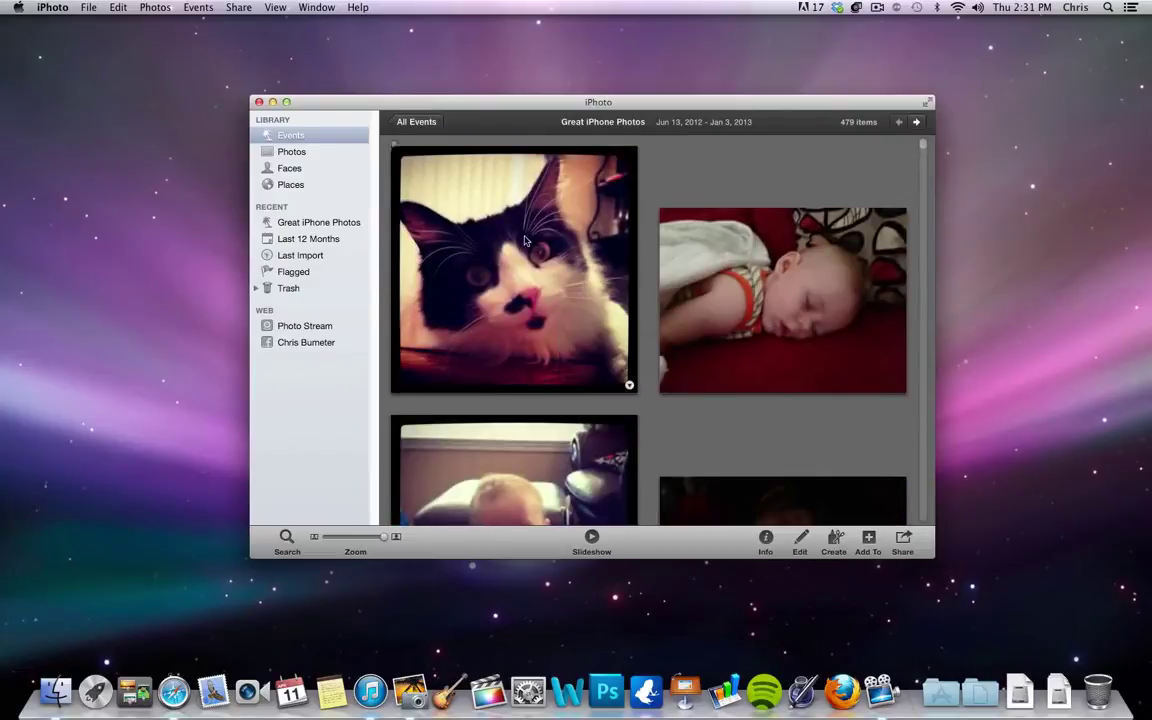
Select the cat and sleeping-baby photos and share them to Facebook, browsing the albums list.
{"action": "left_click", "coordinate": [478, 220]}
{"action": "left_click", "coordinate": [700, 265], "text": "super"}
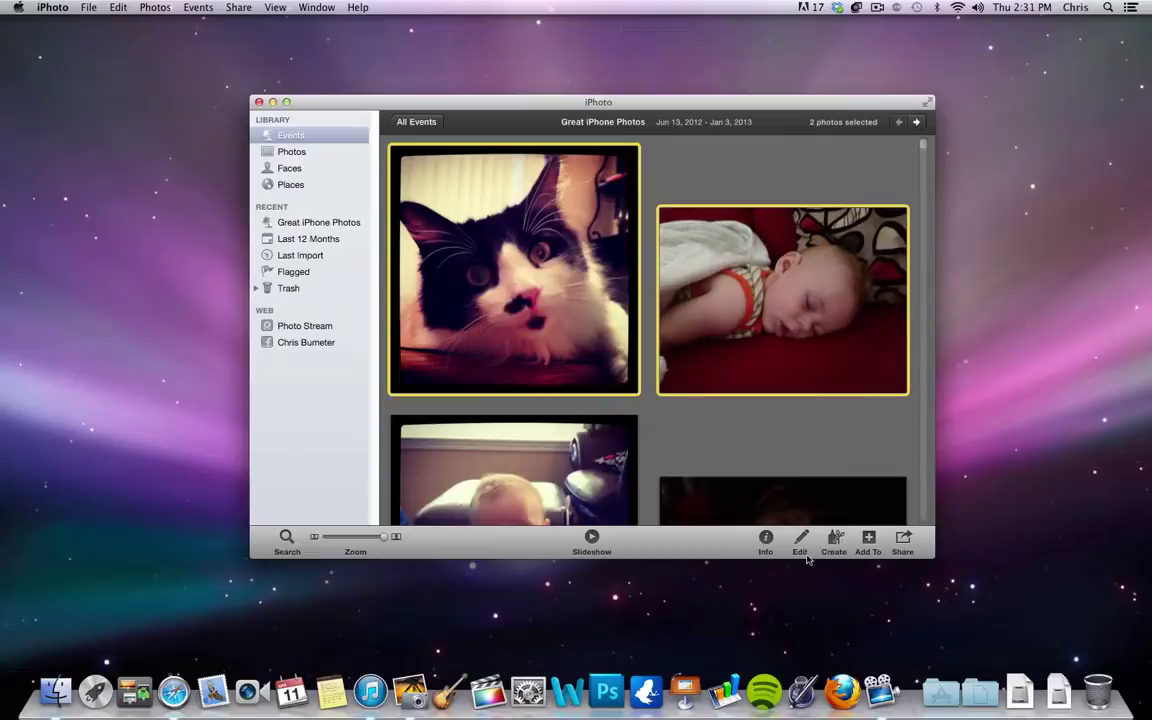
{"action": "left_click", "coordinate": [905, 545]}
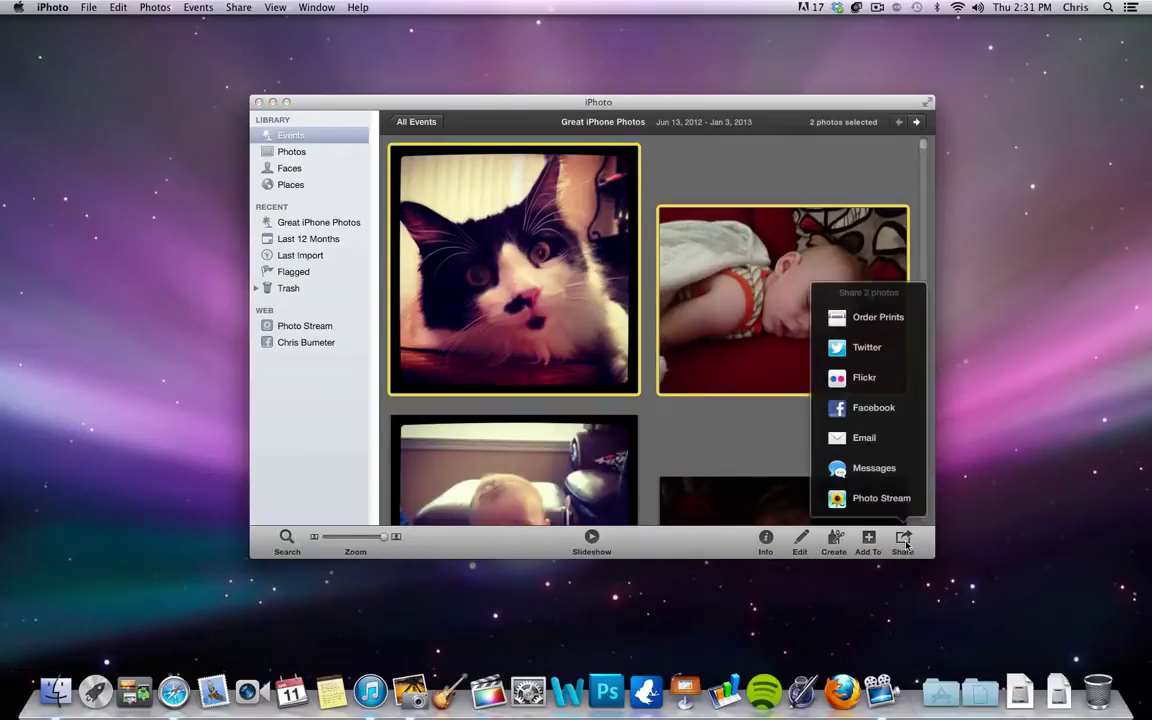
{"action": "left_click", "coordinate": [865, 410]}
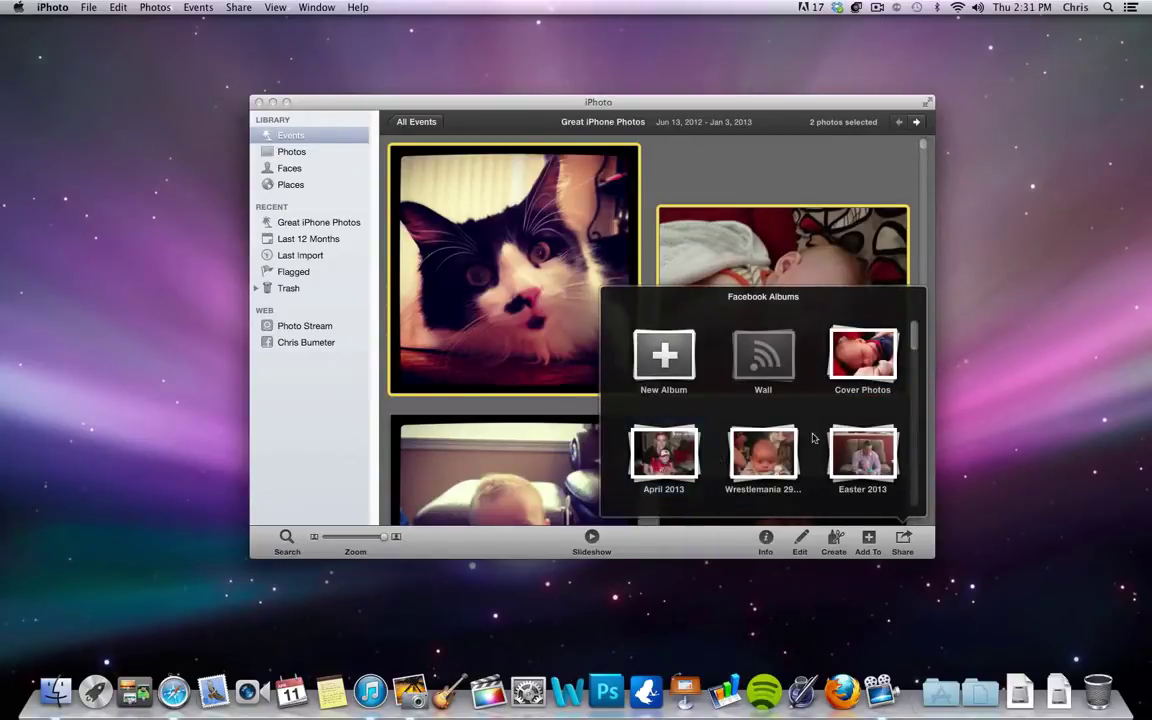
{"action": "left_click_drag", "start_coordinate": [913, 336], "coordinate": [916, 464]}
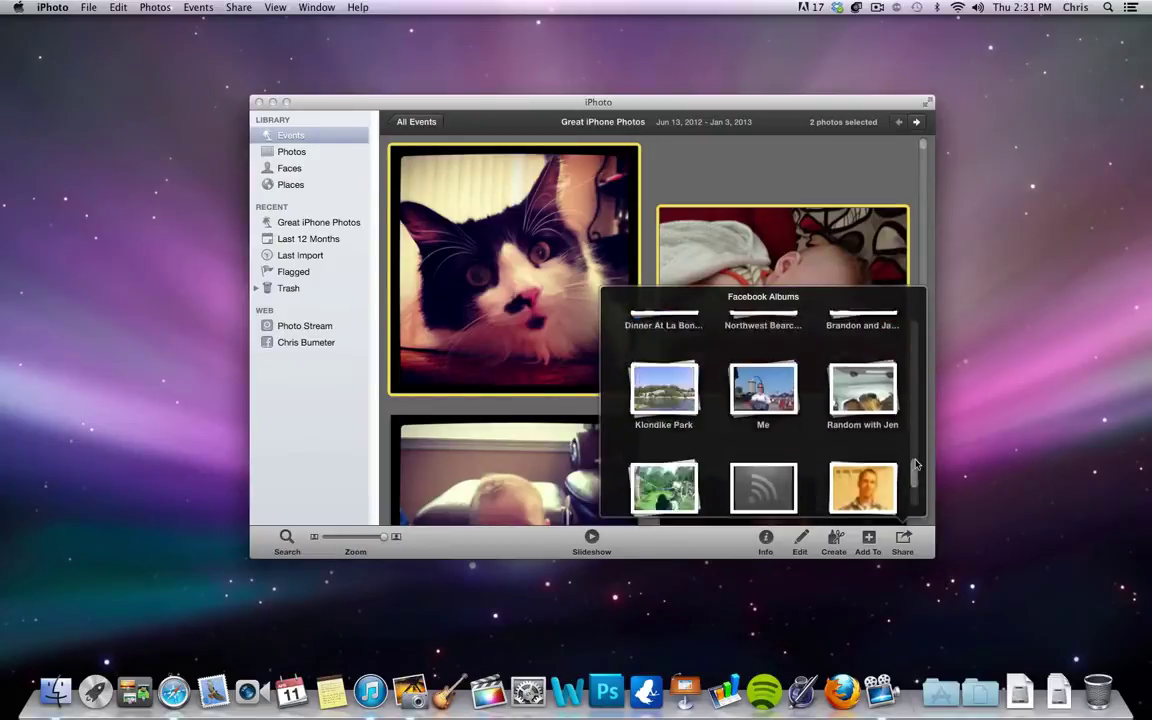
{"action": "scroll", "coordinate": [916, 464], "scroll_direction": "up", "scroll_amount": 5}
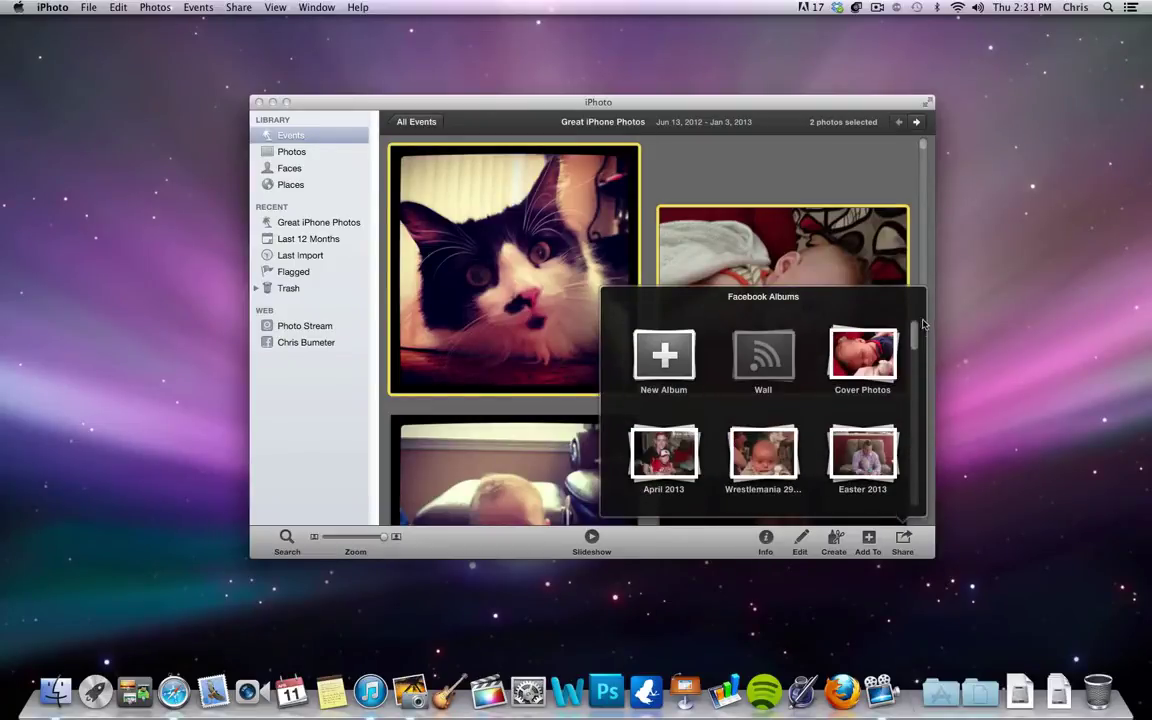
Start a new 'Great iPhone Photos' Facebook album, review its viewing privacy choices, then cancel.
{"action": "left_click", "coordinate": [664, 350]}
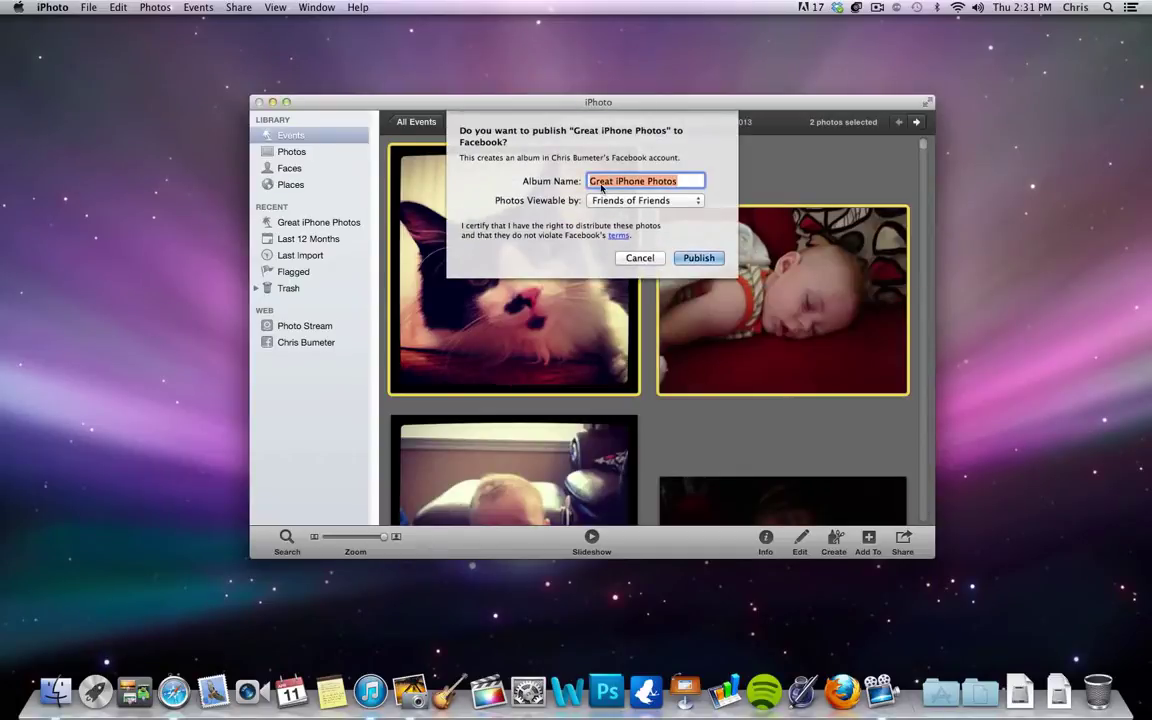
{"action": "left_click", "coordinate": [689, 181]}
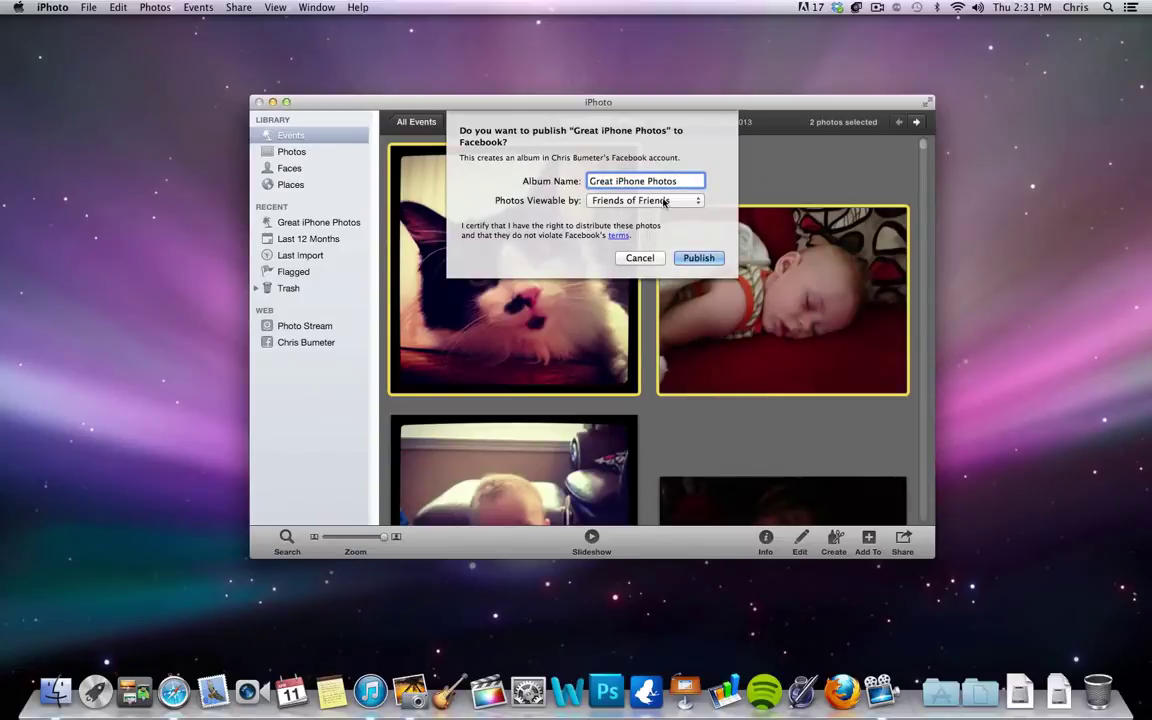
{"action": "left_click", "coordinate": [661, 202]}
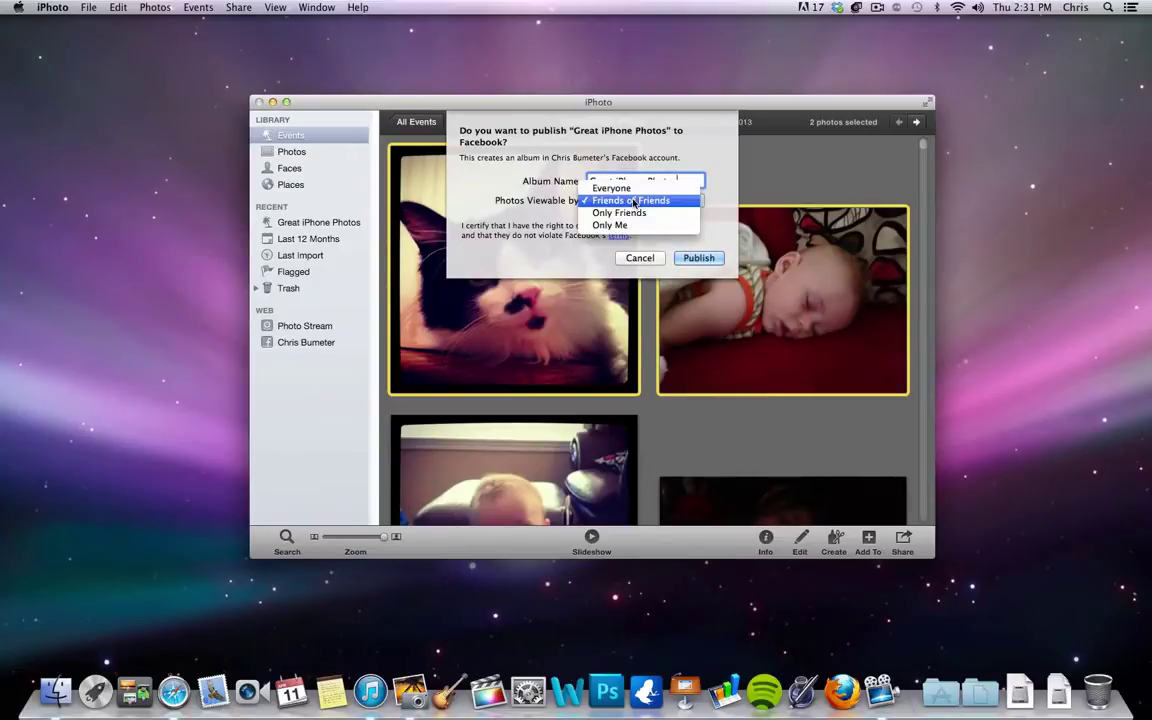
{"action": "left_click", "coordinate": [634, 259]}
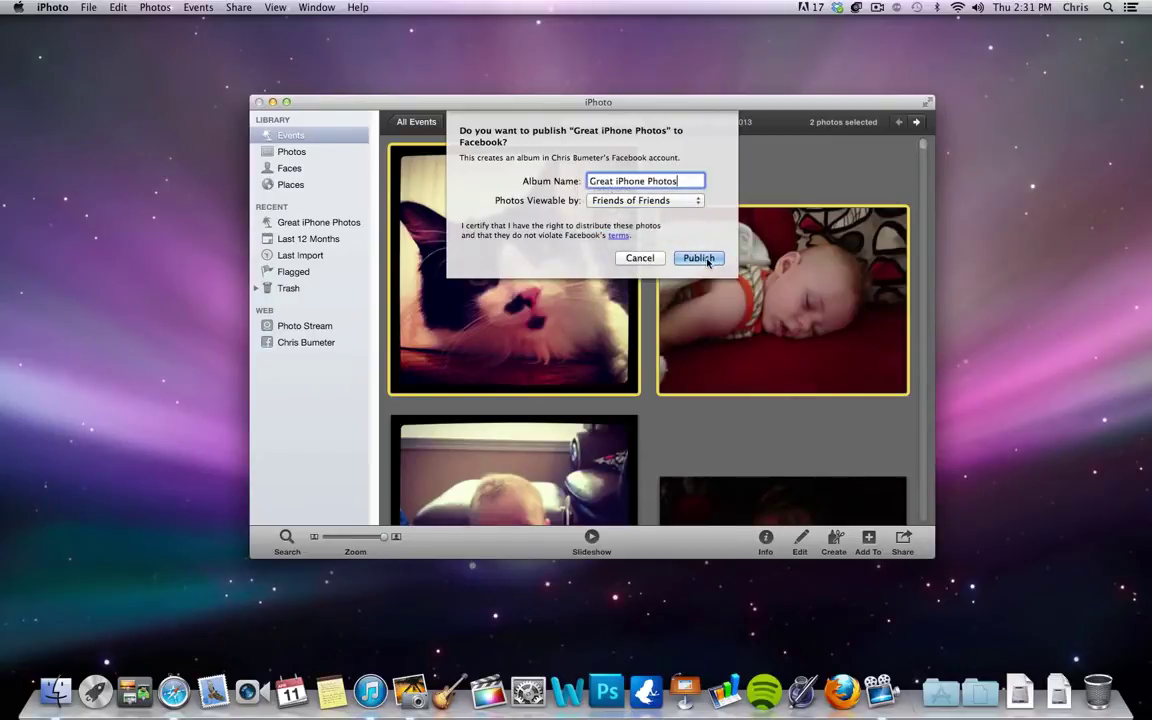
{"action": "left_click", "coordinate": [646, 261]}
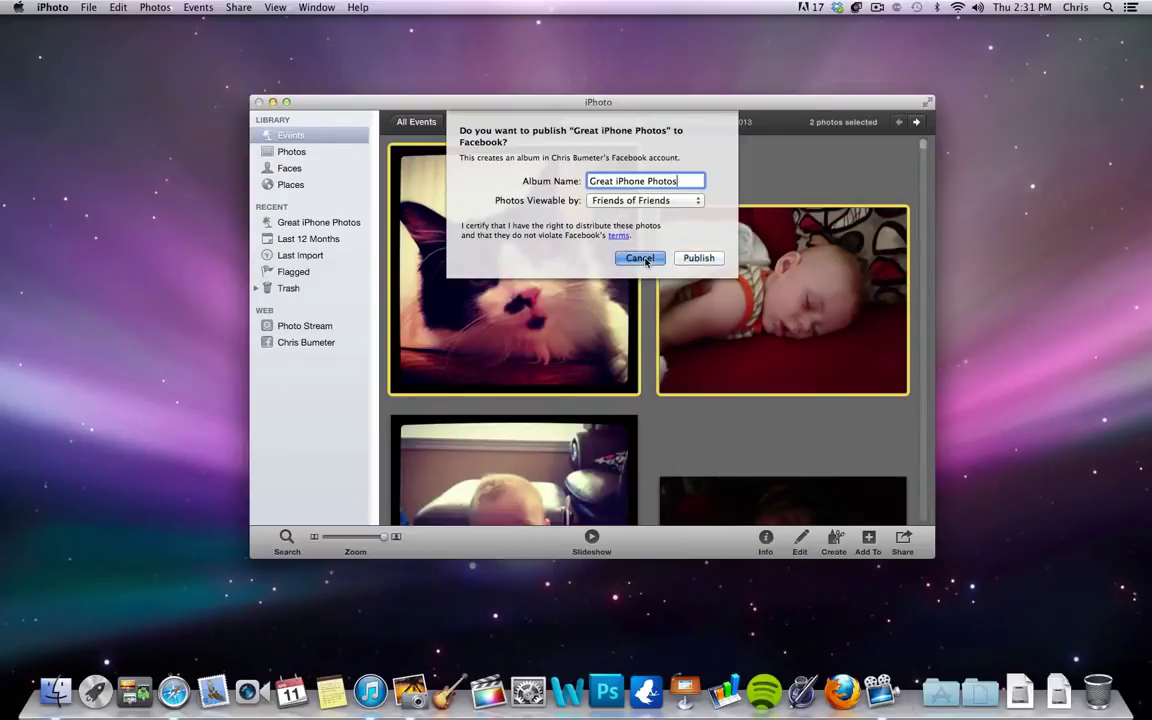
Deselect the cat and sleeping-baby photos by clicking an empty area of the grid.
{"action": "left_click", "coordinate": [745, 167]}
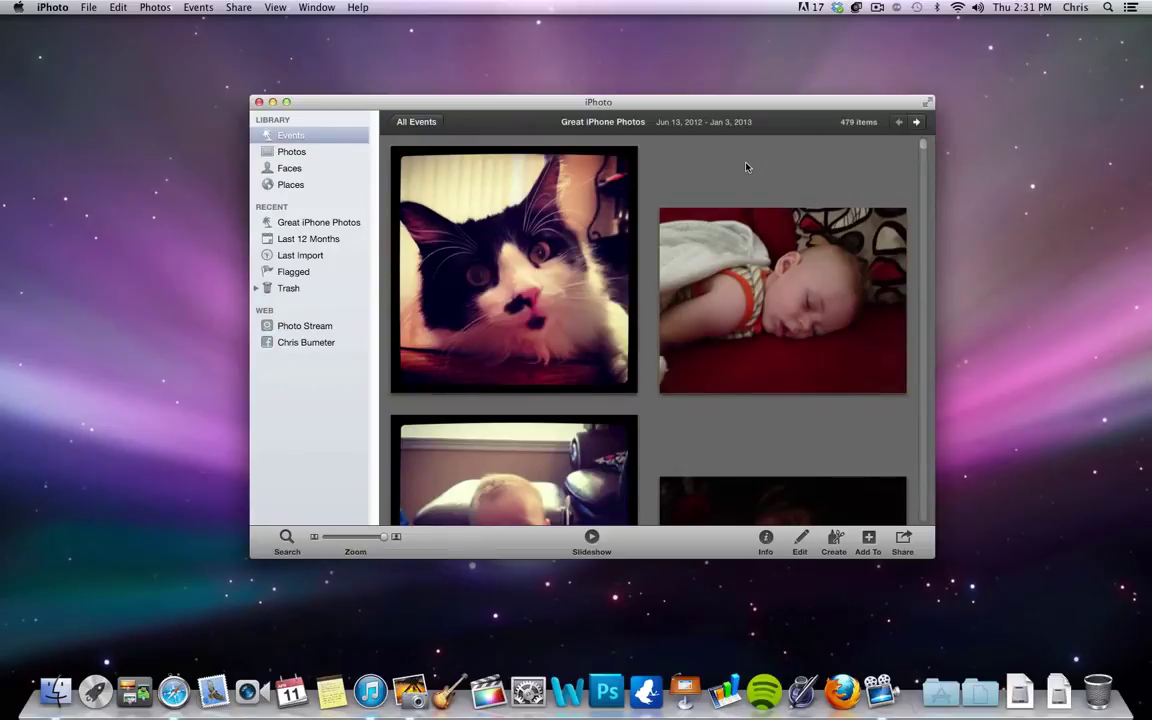